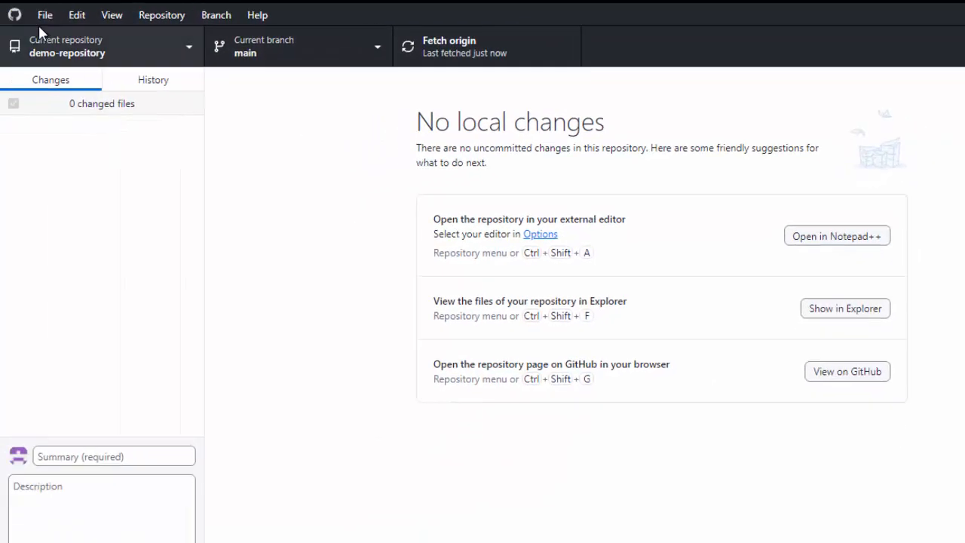
Step: Check which external editors are offered in the Integrations options
click(42, 16)
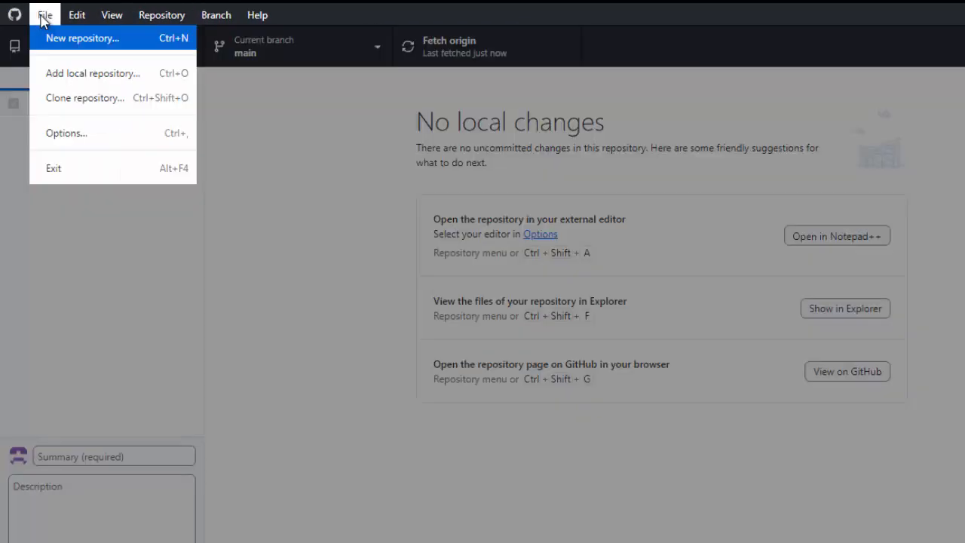
click(61, 134)
click(391, 193)
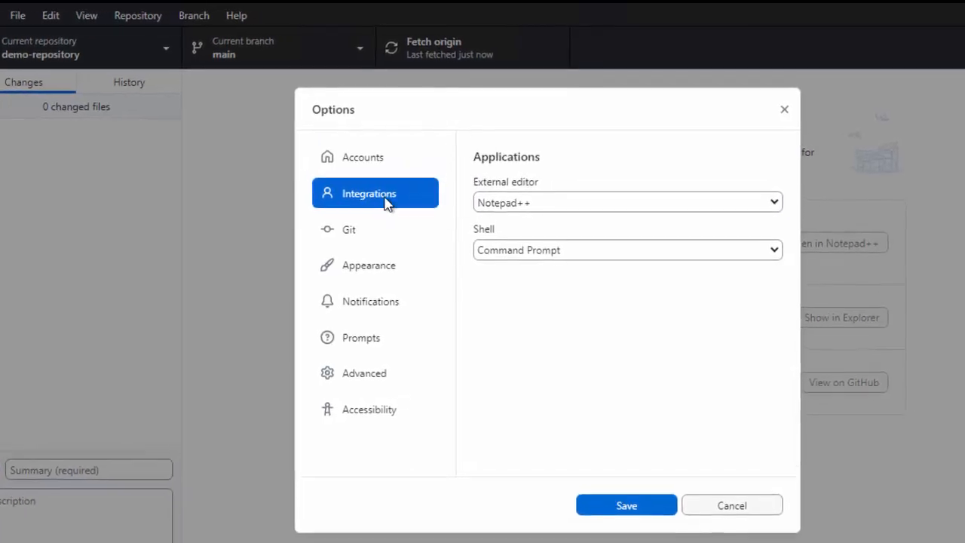
click(590, 211)
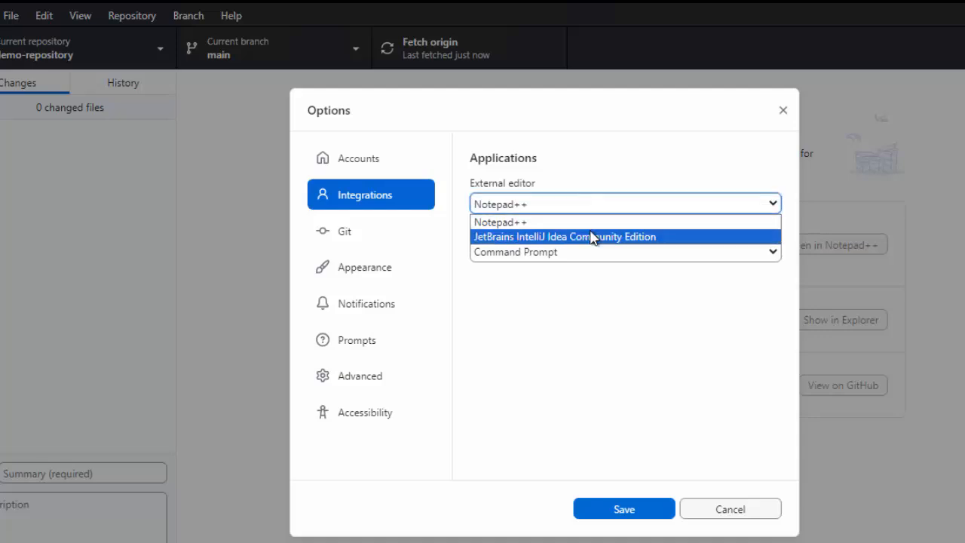
click(596, 181)
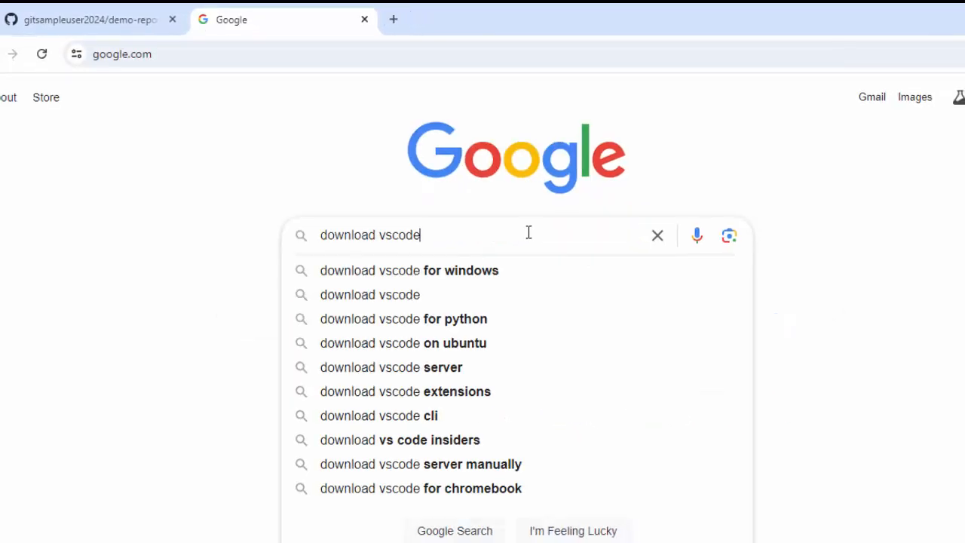
Step: Search Google for "download vscode", download the Windows x64 installer from the Visual Studio Code site, and show it in its folder
key(Return)
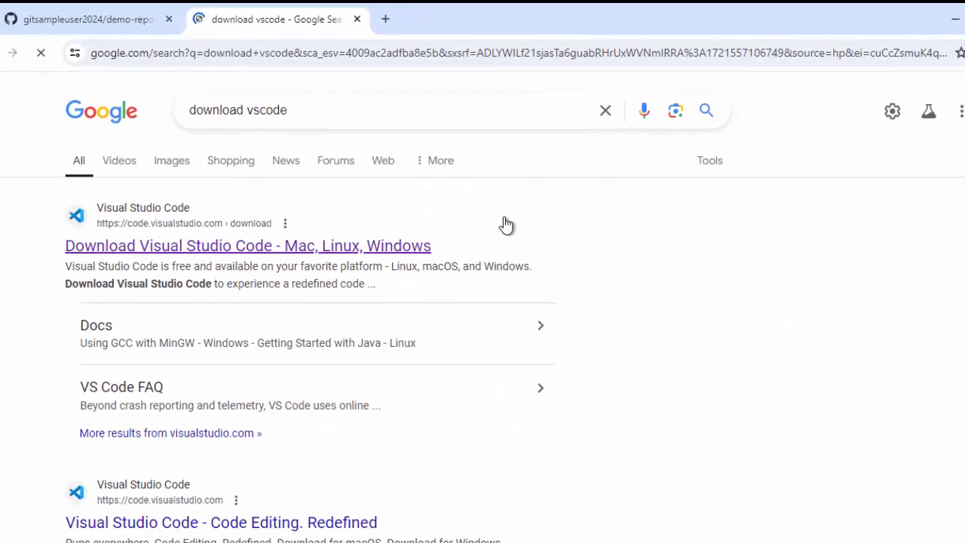
click(351, 246)
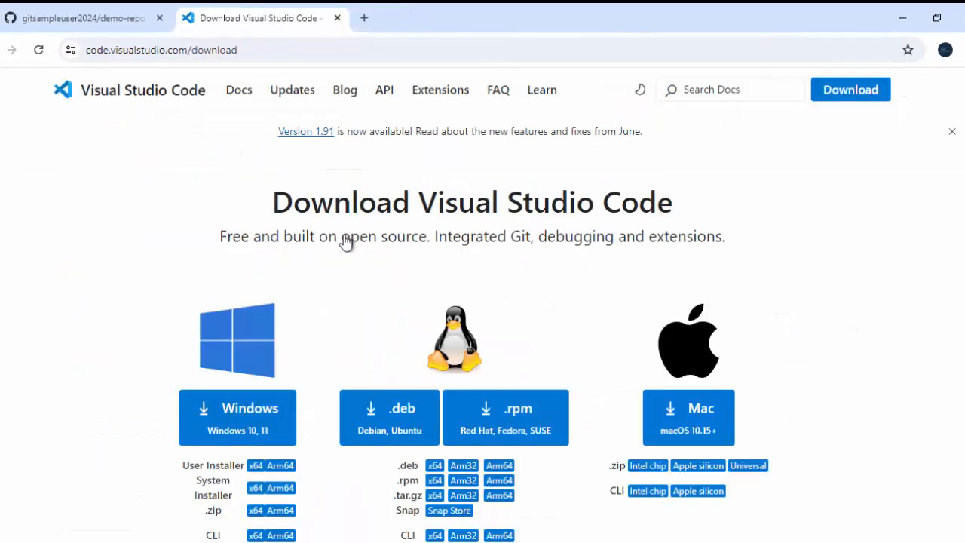
scroll(345, 241, down, 2)
click(254, 339)
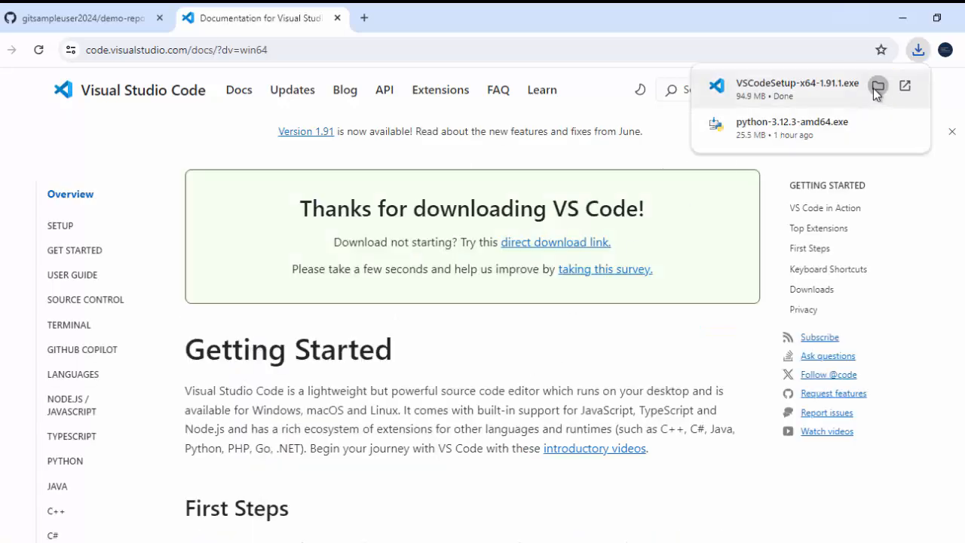
click(874, 89)
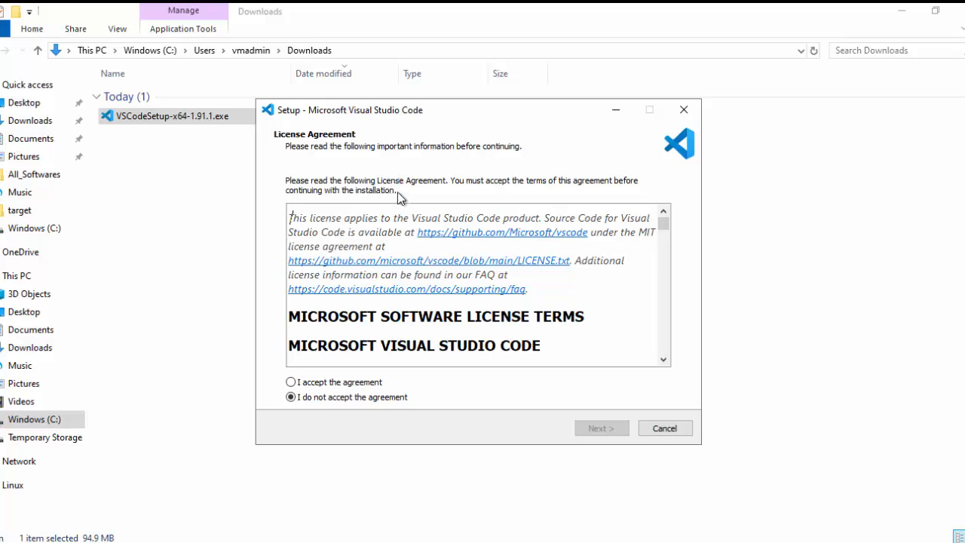
Step: Install Visual Studio Code in the default folder, accepting the license agreement and adding a desktop icon, and launch it on finishing
click(373, 384)
click(585, 429)
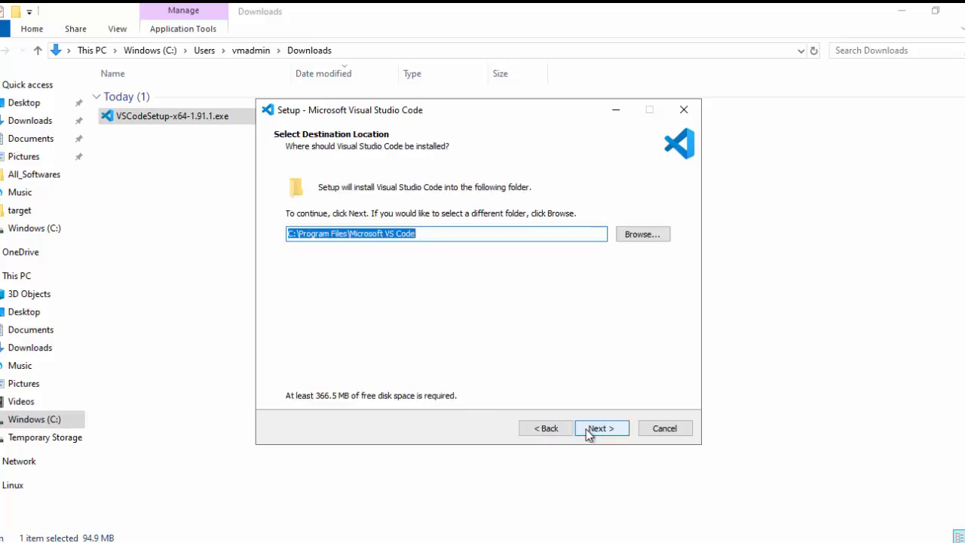
click(587, 430)
click(589, 430)
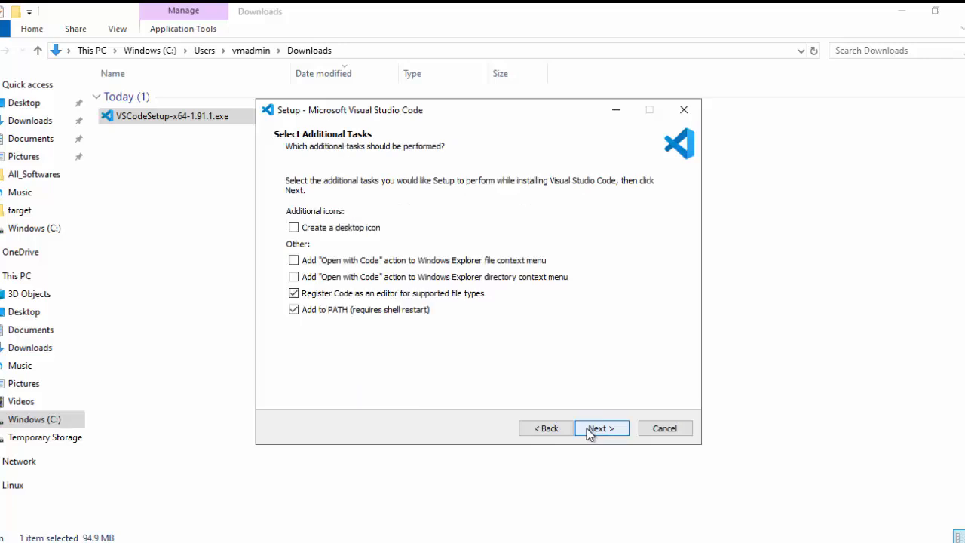
click(294, 228)
click(608, 428)
click(609, 428)
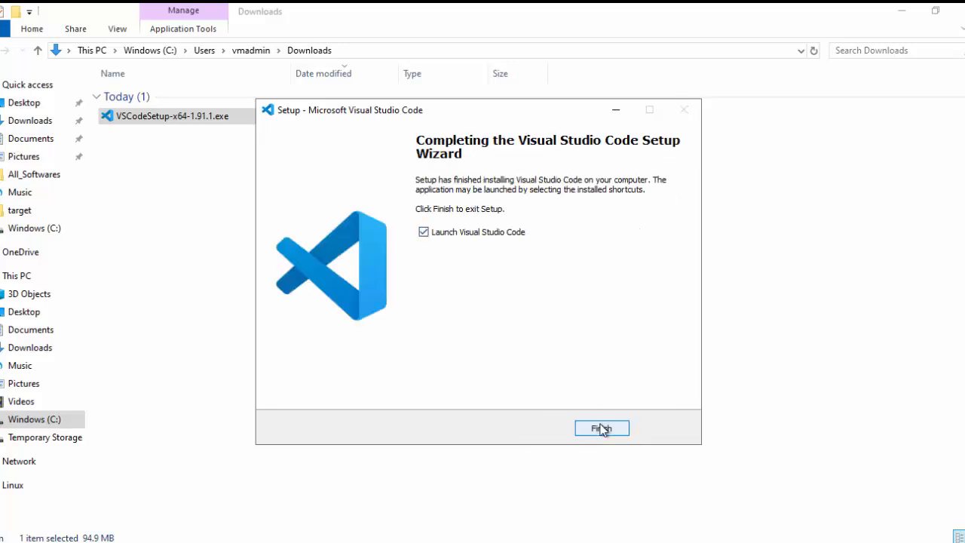
click(600, 428)
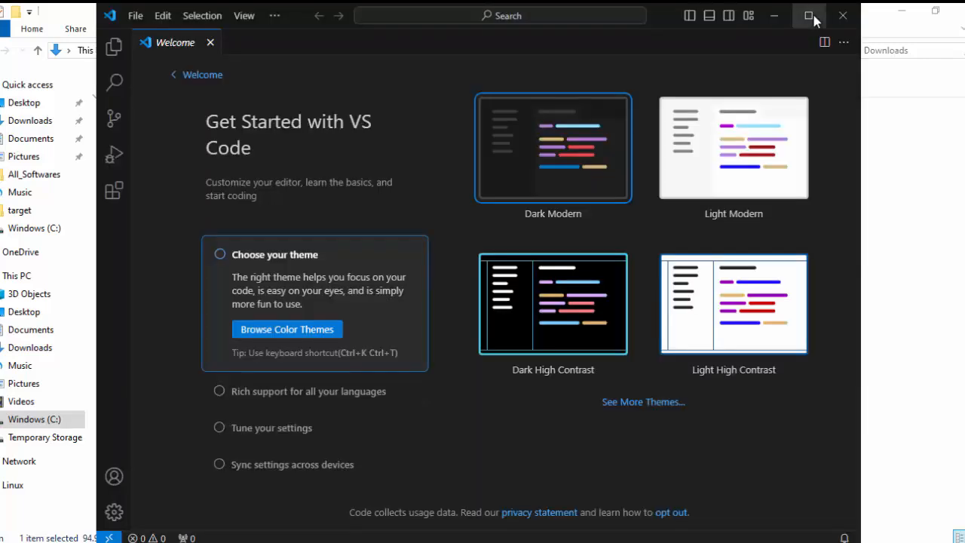
Step: Maximize Visual Studio Code and install Microsoft's Python extension
click(813, 15)
click(3, 190)
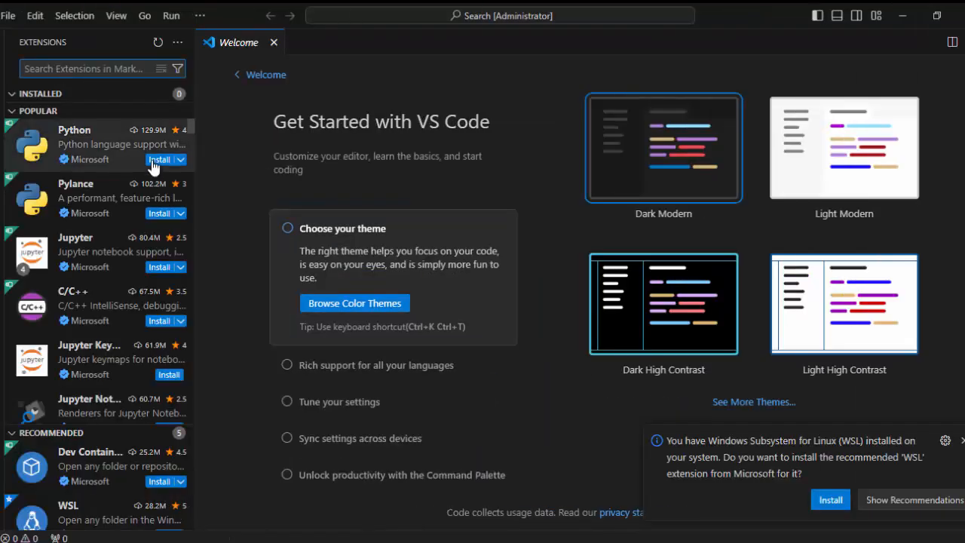
click(154, 160)
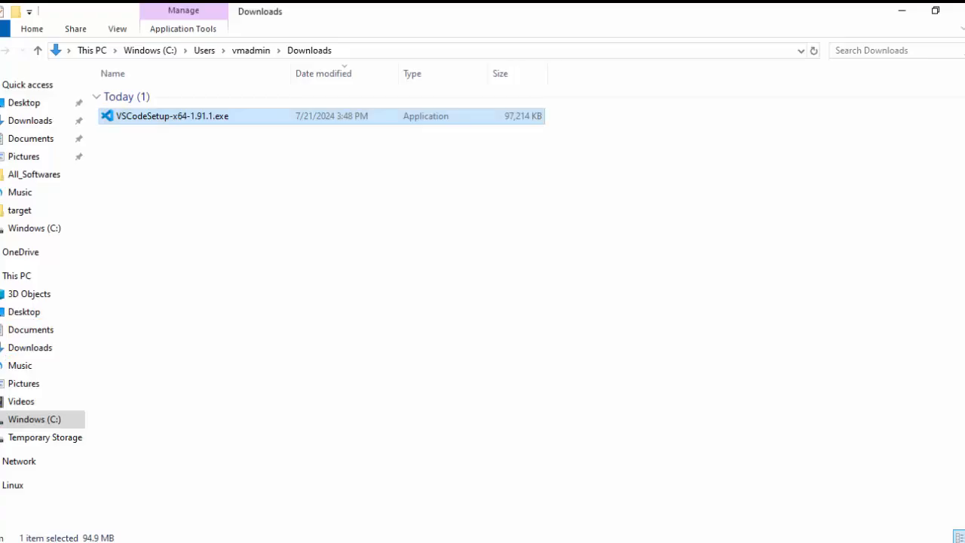
Step: Switch to GitHub Desktop, cancel the Options dialog after checking the external editor choices, and restart the application
click(422, 541)
click(539, 182)
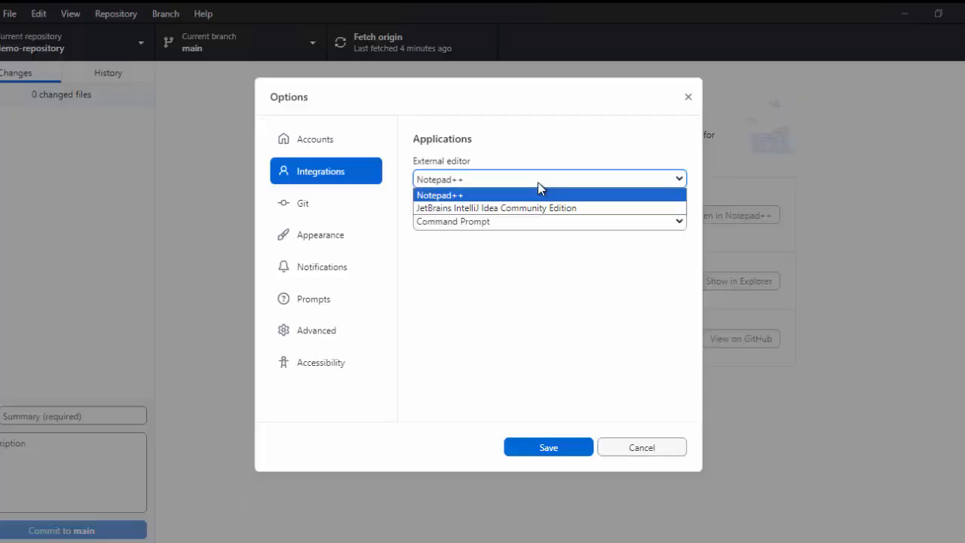
click(641, 446)
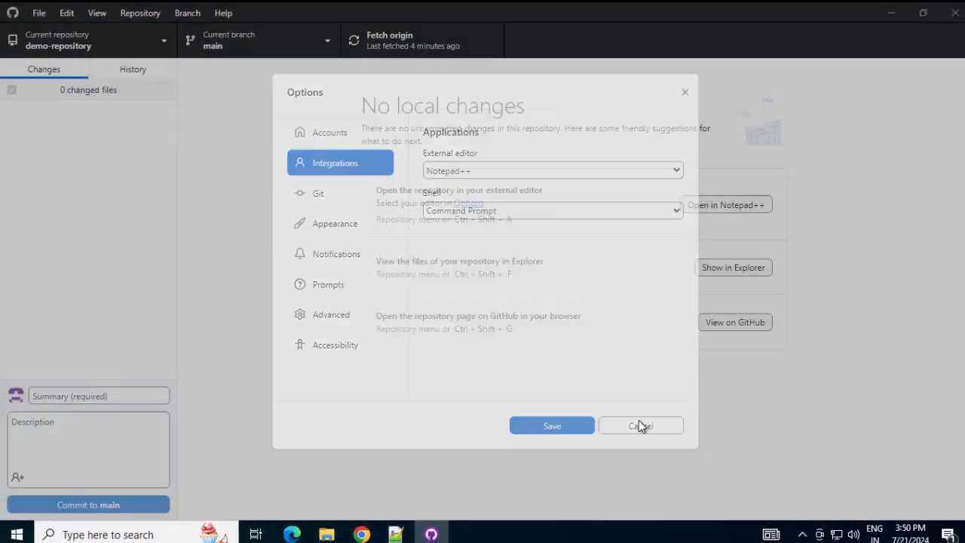
click(954, 12)
click(891, 12)
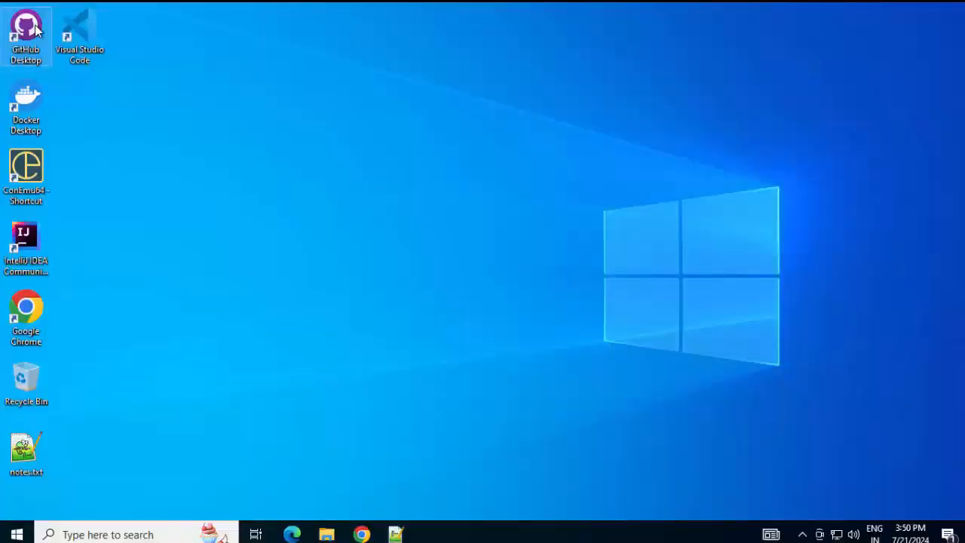
double_click(26, 28)
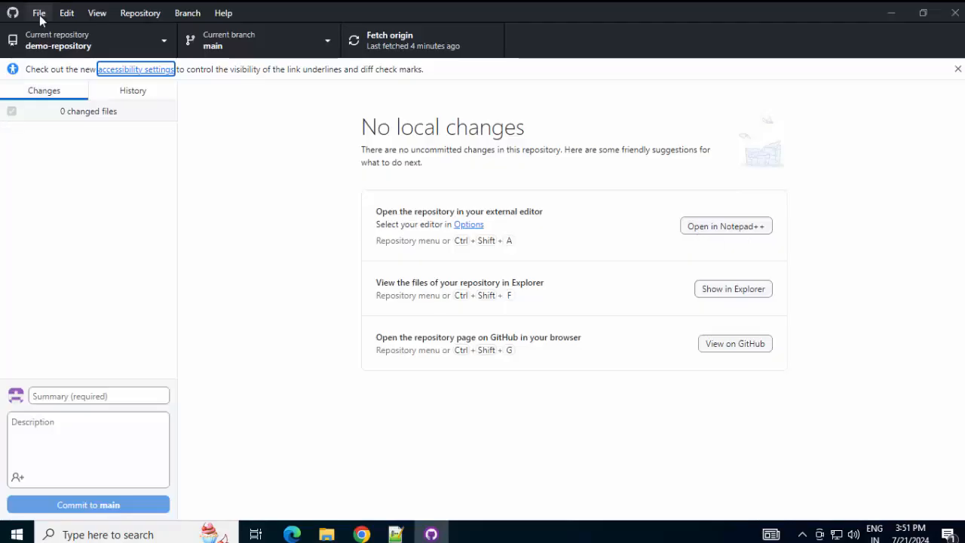
Step: Set the external editor to Visual Studio Code in the Integrations options and save the change
click(39, 13)
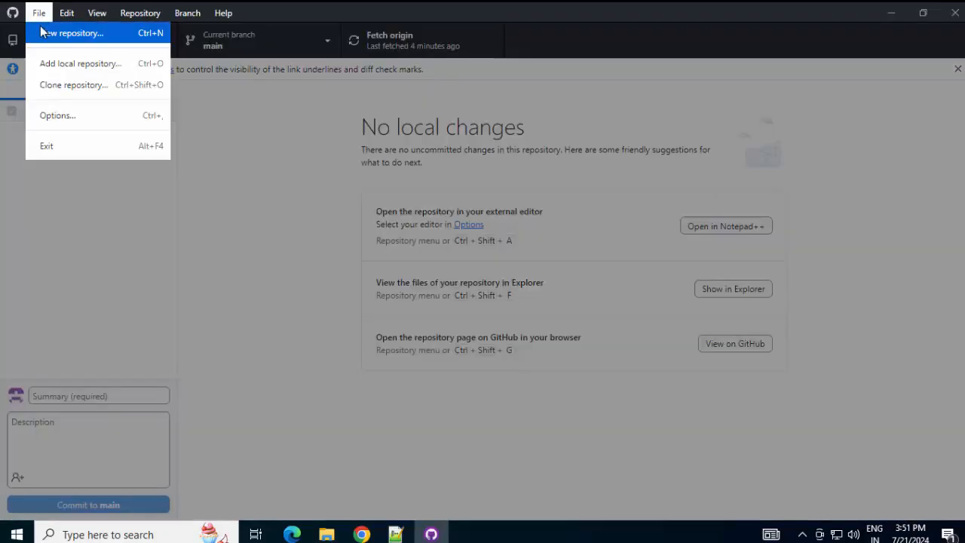
click(57, 116)
click(334, 159)
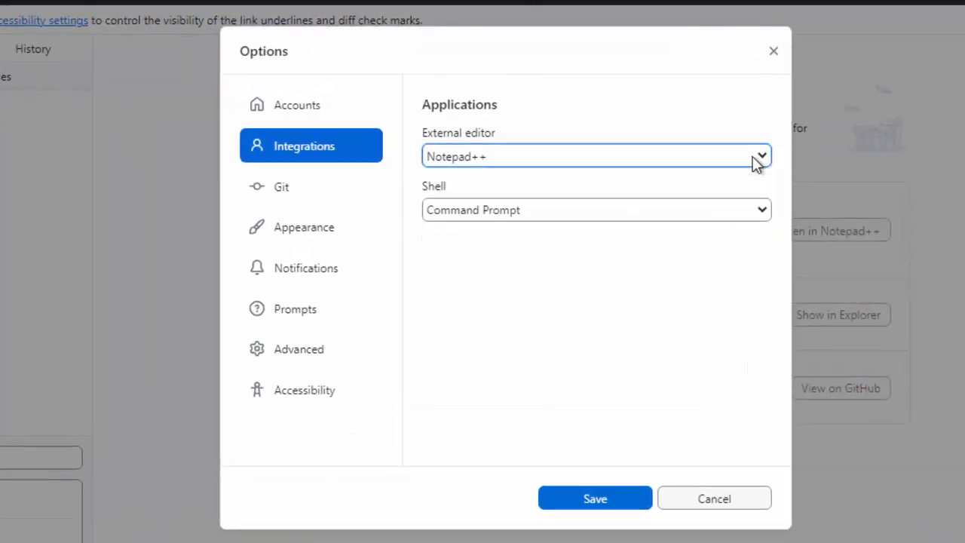
click(758, 159)
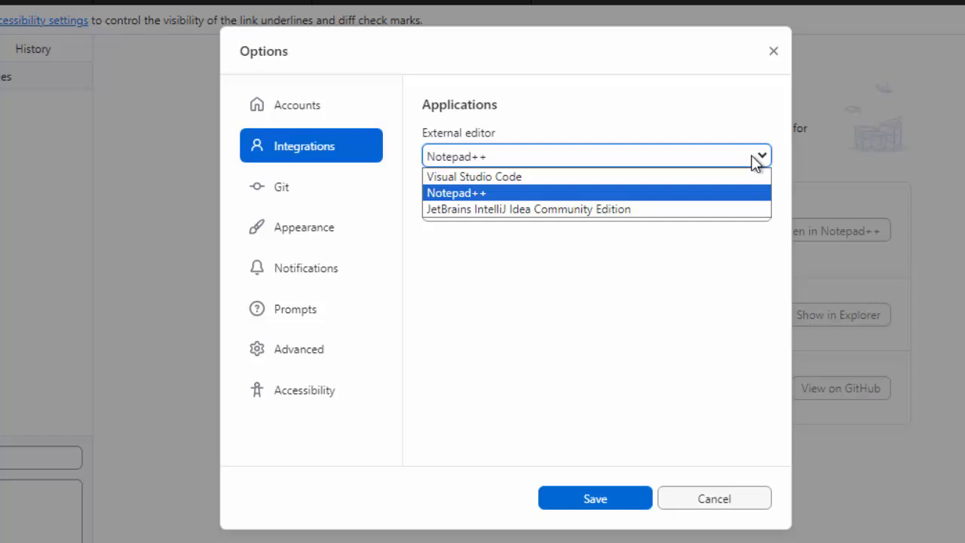
click(494, 178)
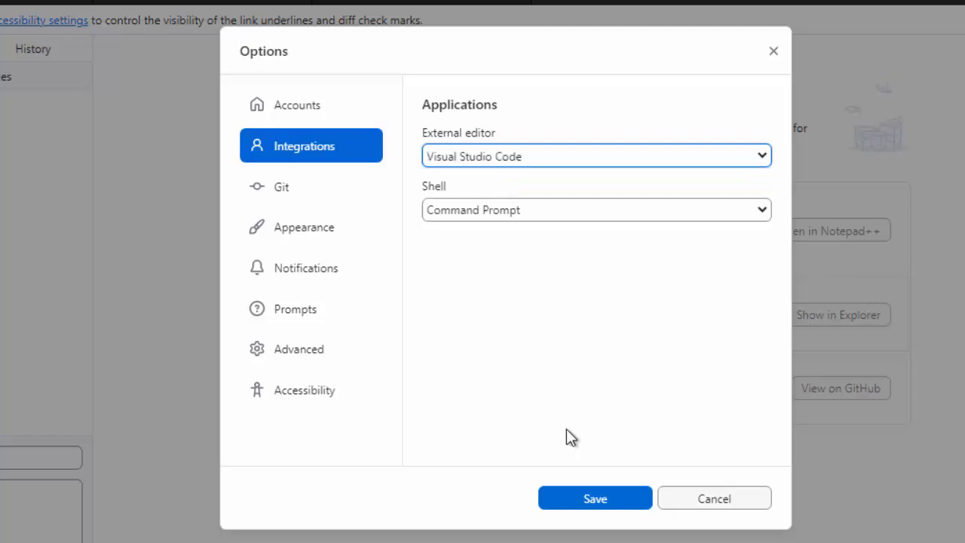
click(595, 499)
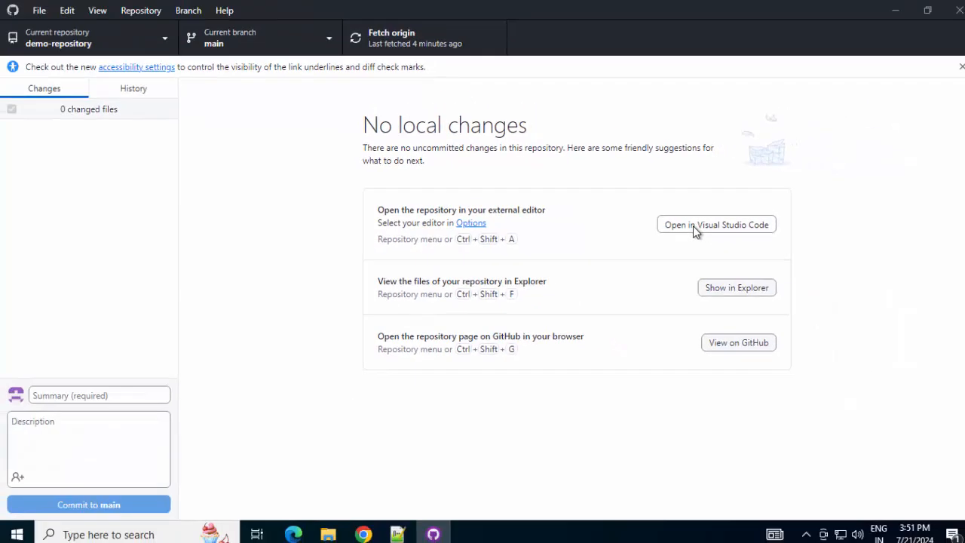
Step: Open demo-repository's math_util.py in Visual Studio Code, trusting the authors of all files in the parent folder All_GitHub_Desktop_Projects
click(693, 226)
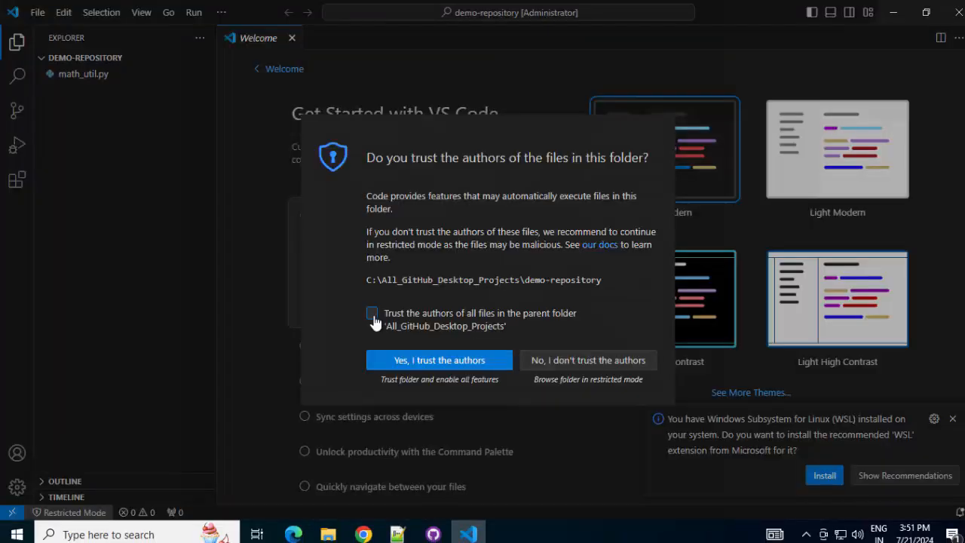
click(373, 316)
click(439, 361)
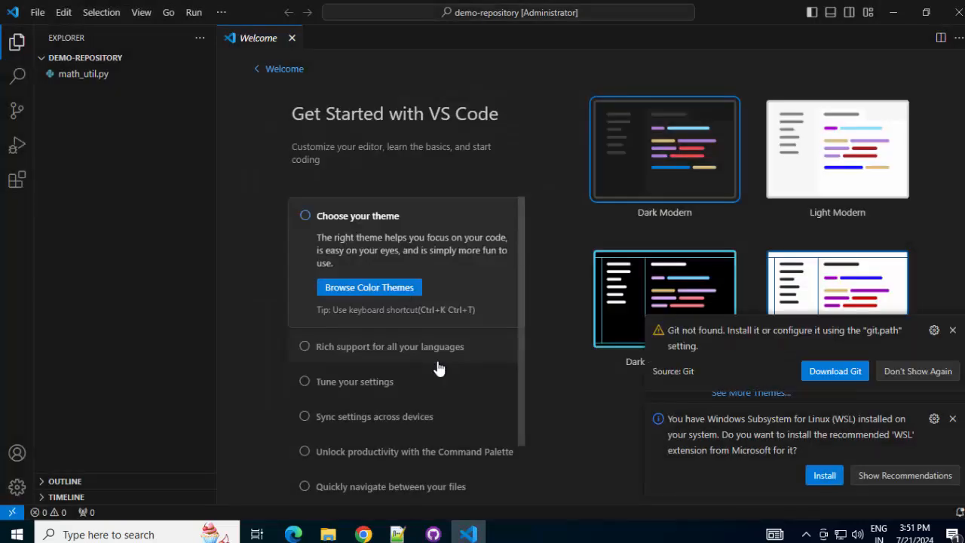
click(292, 37)
click(83, 73)
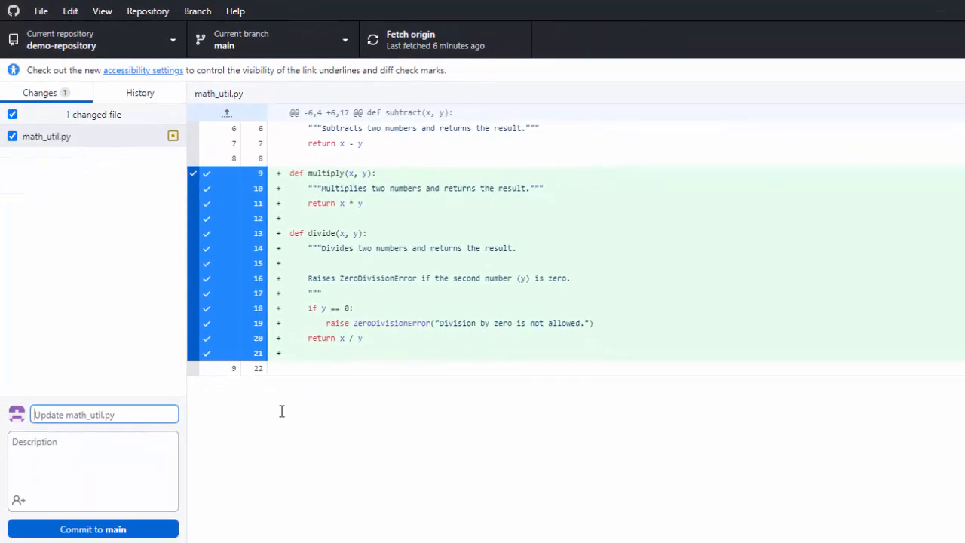
Step: Commit the math_util.py changes to main with the summary "Added multiply and divide functions" and push the commit to origin
text(Added multiply and divide function)
click(128, 529)
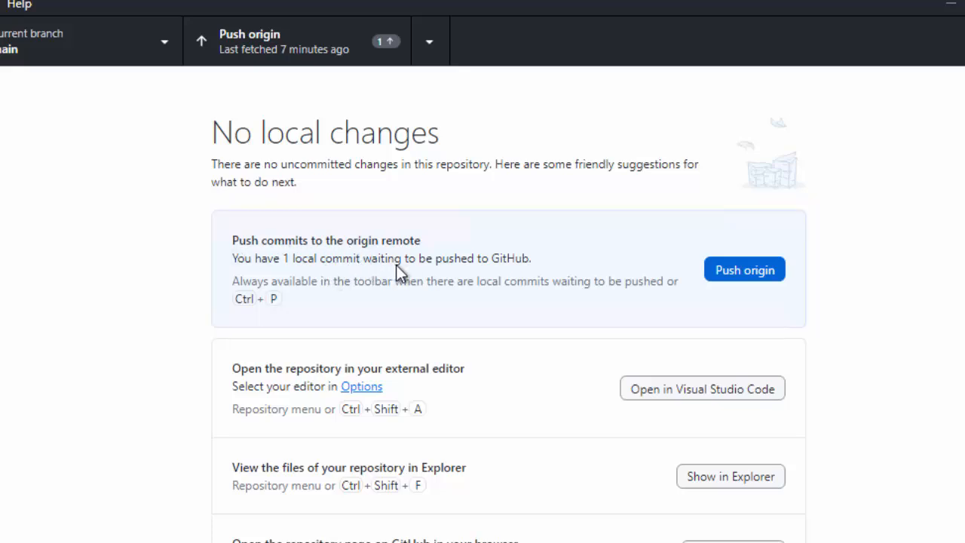
click(752, 269)
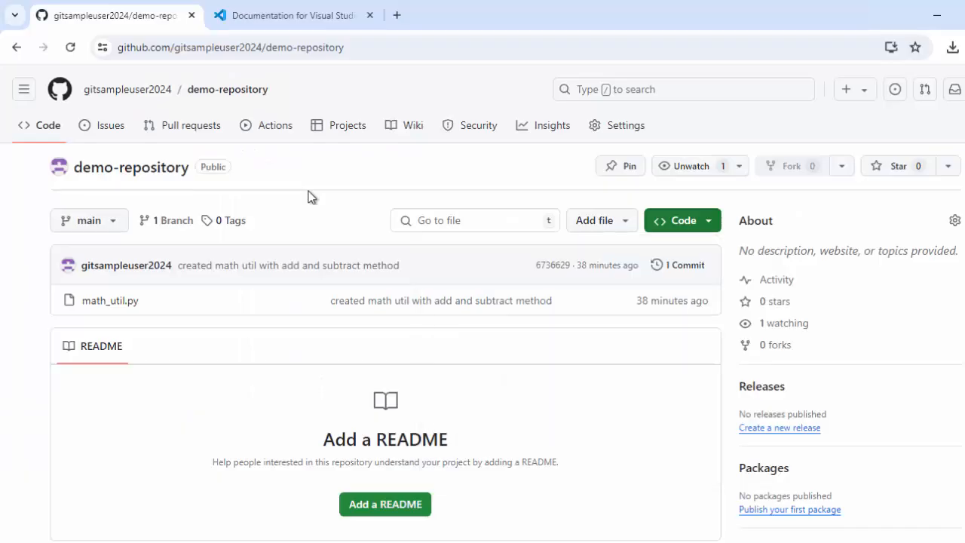
Step: Reload demo-repository's GitHub page in the browser and review the code of math_util.py
click(70, 49)
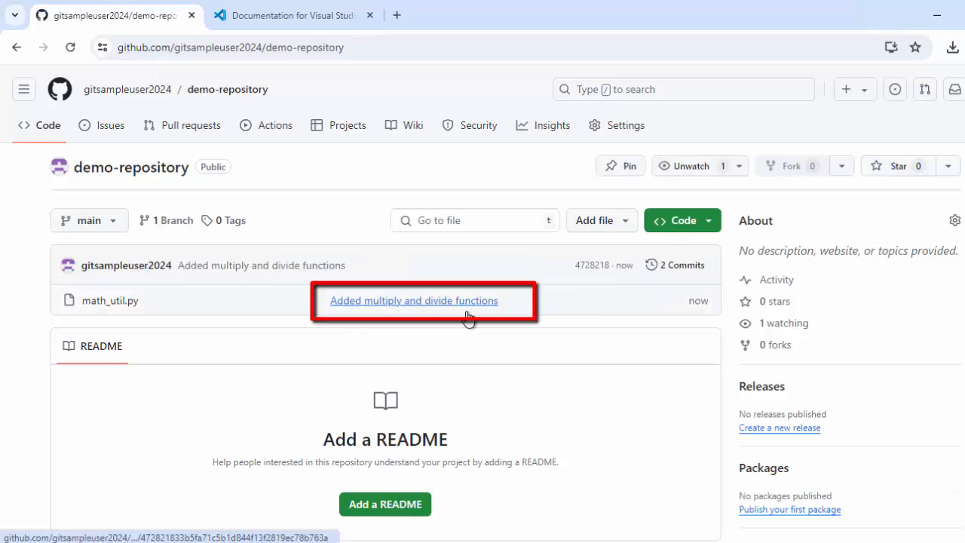
click(109, 301)
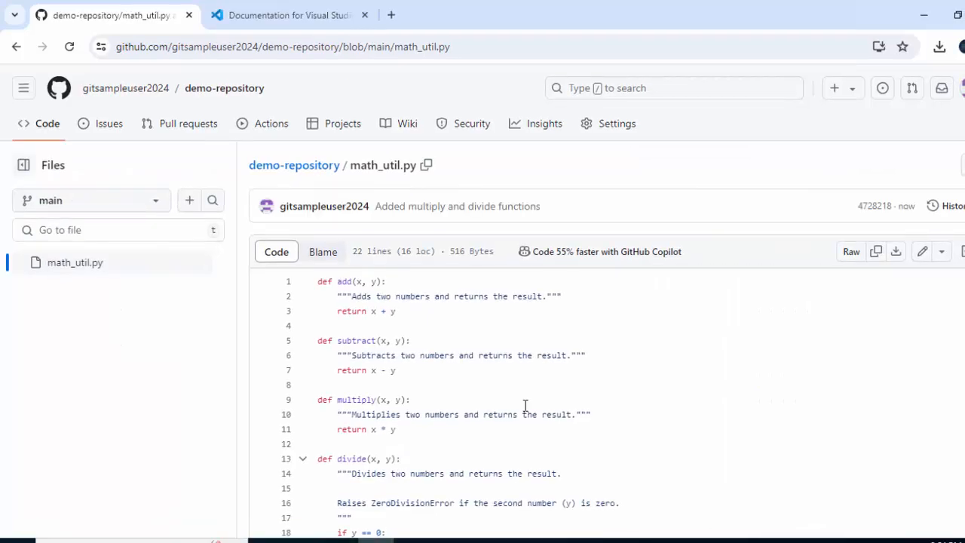
scroll(525, 405, down, 1)
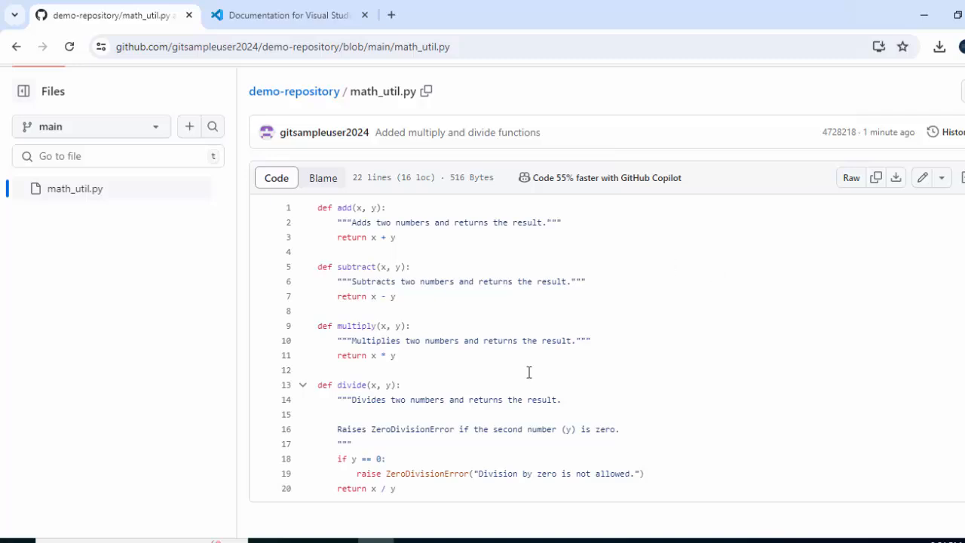
Step: Switch to GitHub Desktop and select sample-git-project from the GitHub.com repositories for cloning into C:\All_GitHub_Desktop_Projects\sample-git-project
click(448, 539)
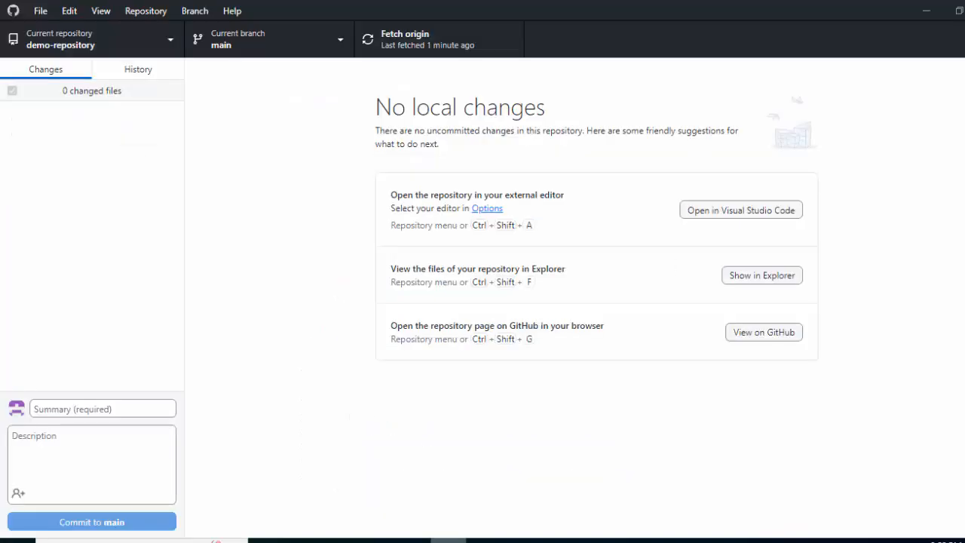
click(40, 11)
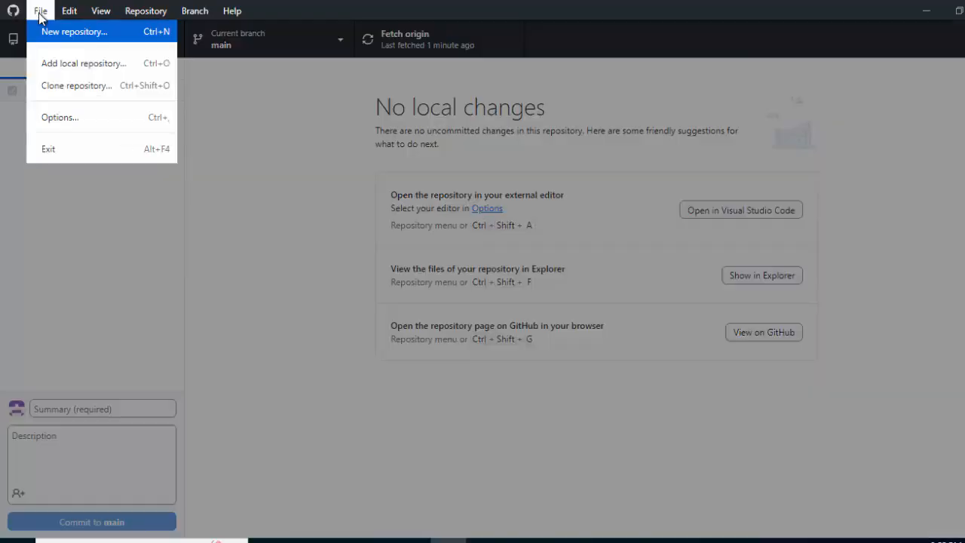
click(78, 87)
click(604, 138)
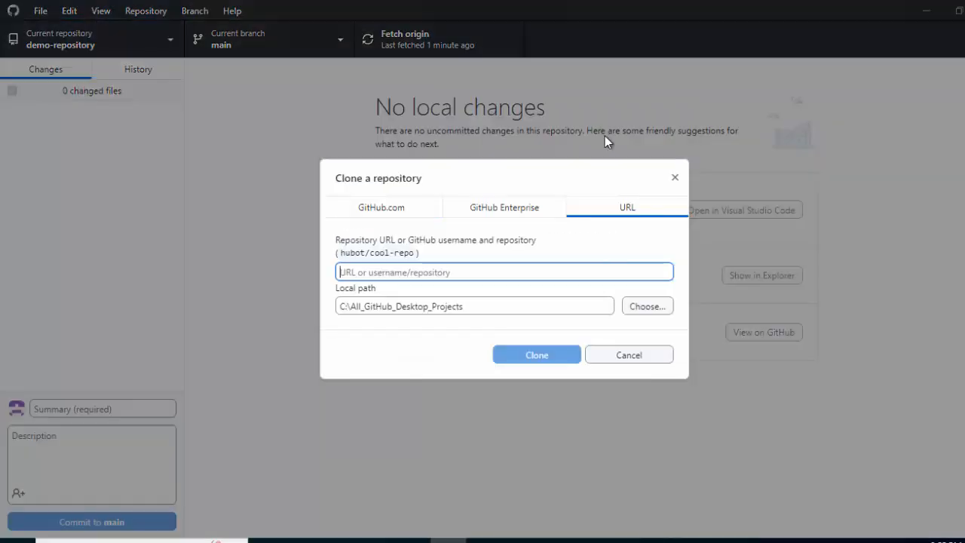
click(368, 208)
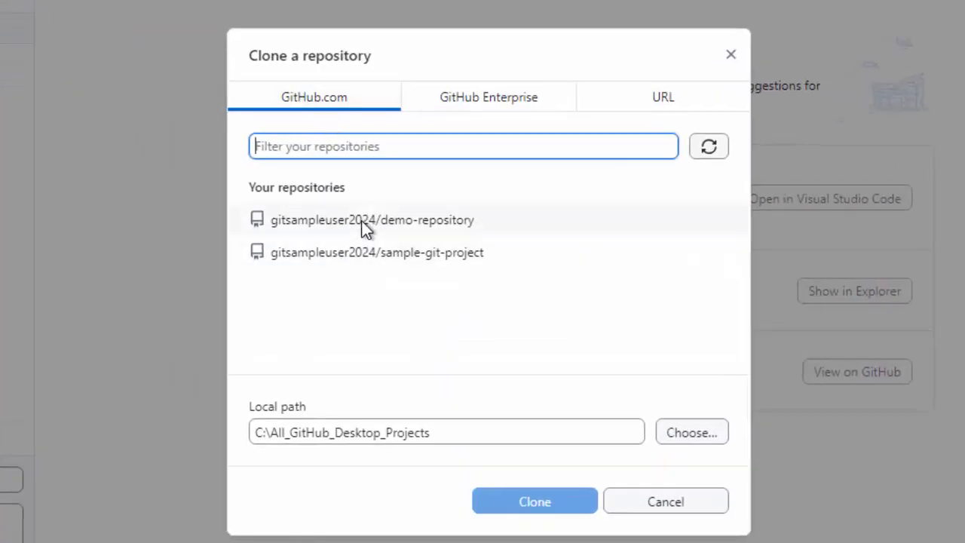
click(457, 251)
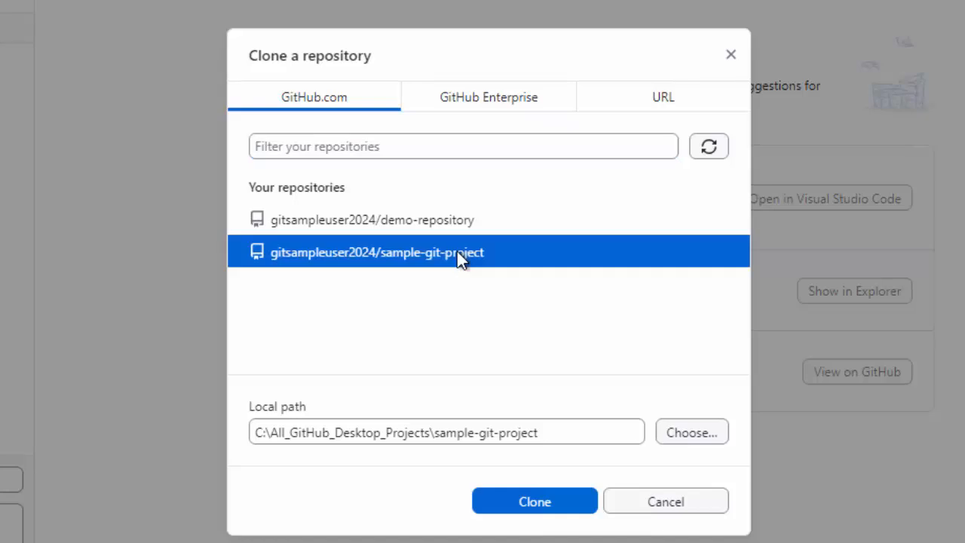